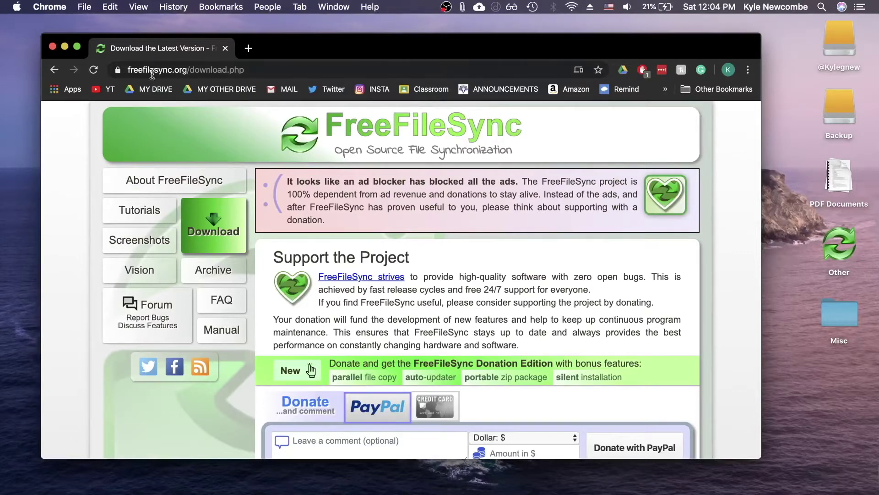
# - Review the FreeFileSync 10.19 download links and changelog in Chrome, then minimize the browser
pyautogui.click(250, 70)
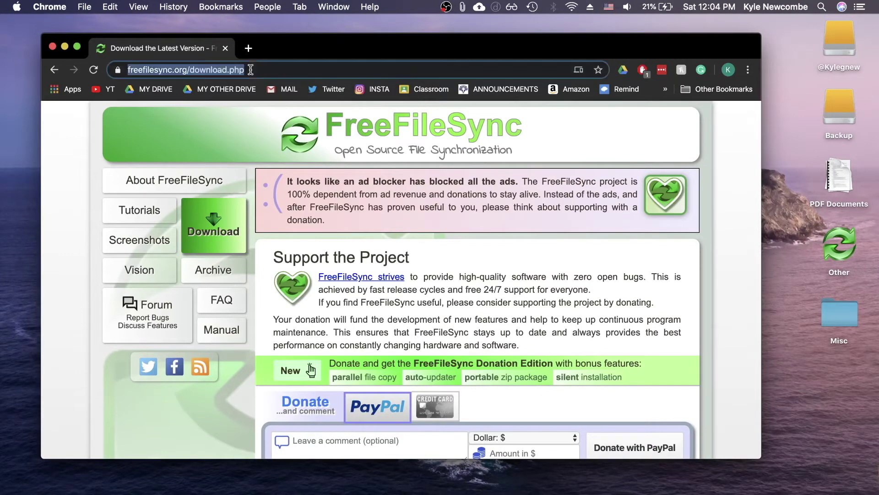
pyautogui.press('Right')
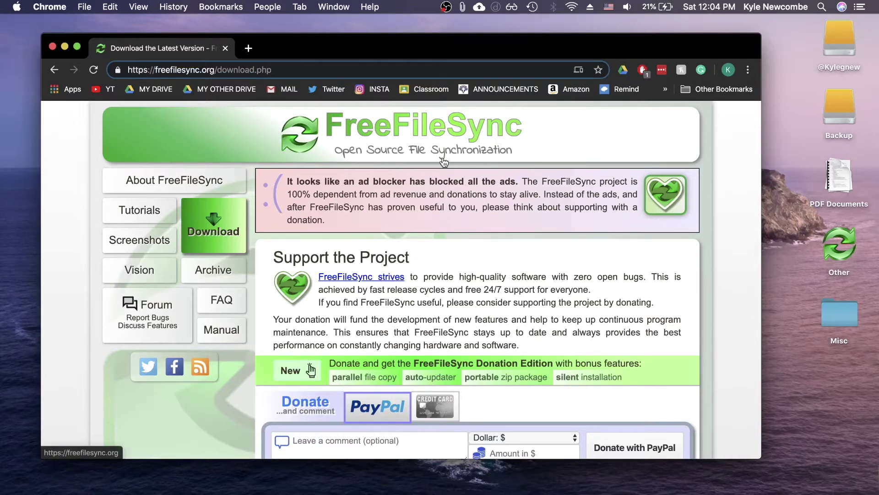
pyautogui.scroll(-6, 480, 309)
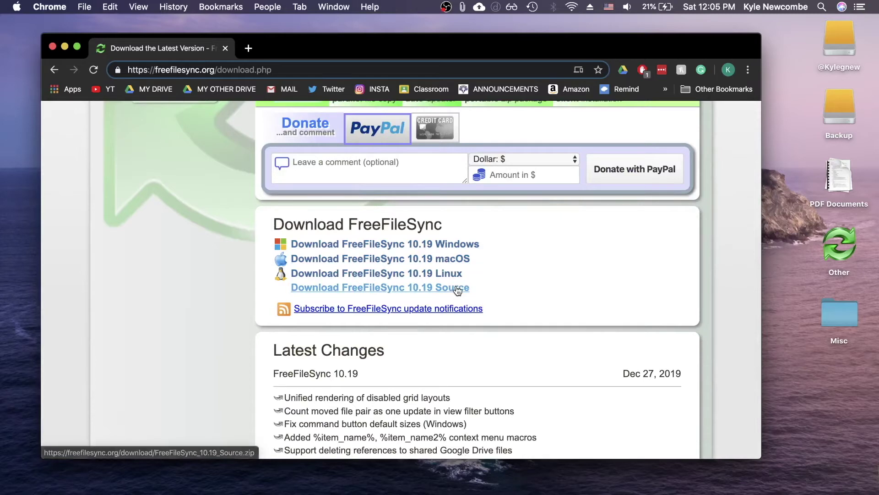
pyautogui.scroll(-5, 517, 293)
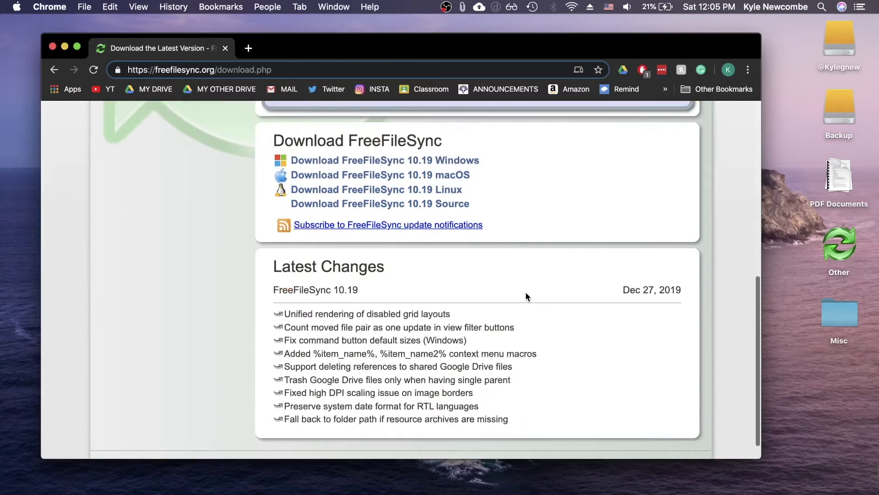
pyautogui.scroll(10, 333, 263)
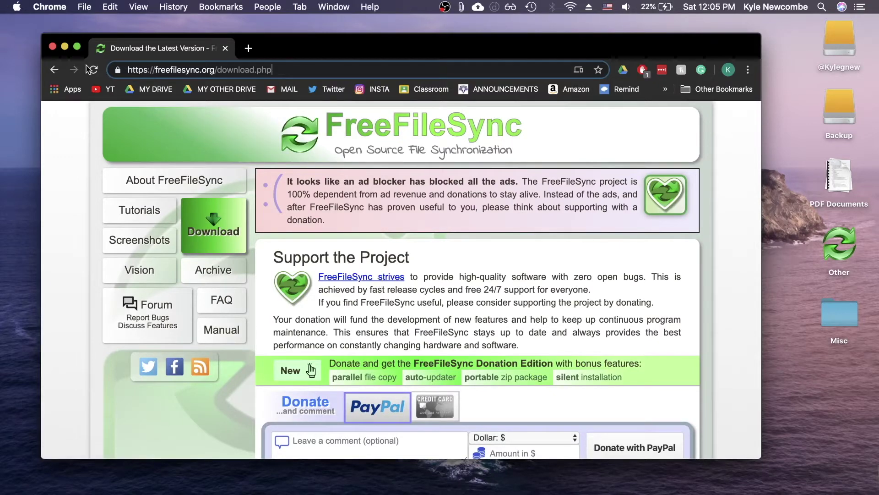
pyautogui.click(66, 47)
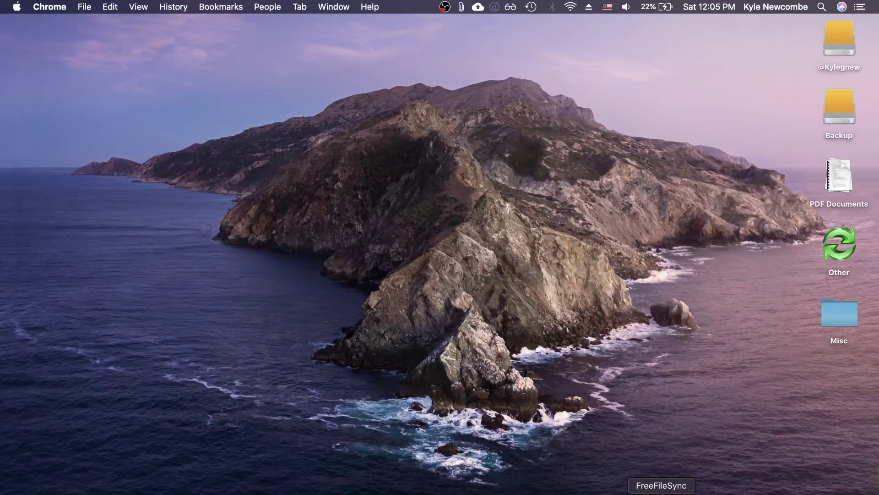
# - Bring FreeFileSync forward from the Dock and load the saved Home configuration
pyautogui.click(661, 492)
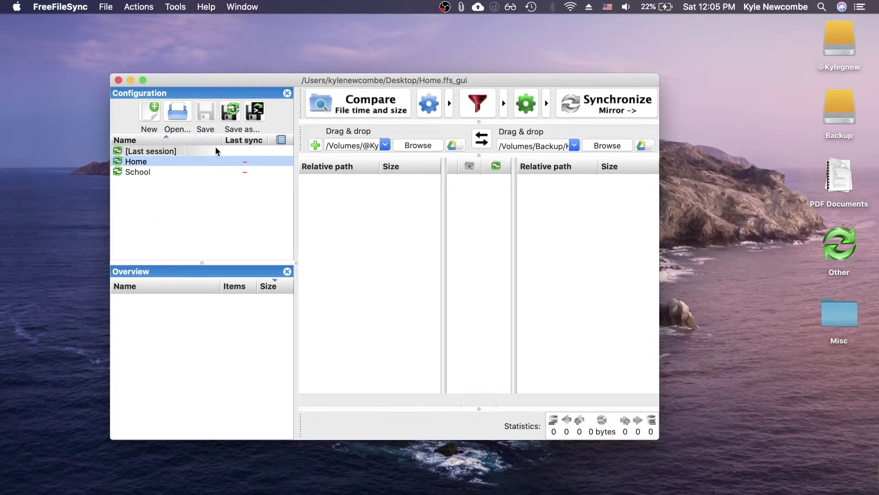
pyautogui.click(176, 153)
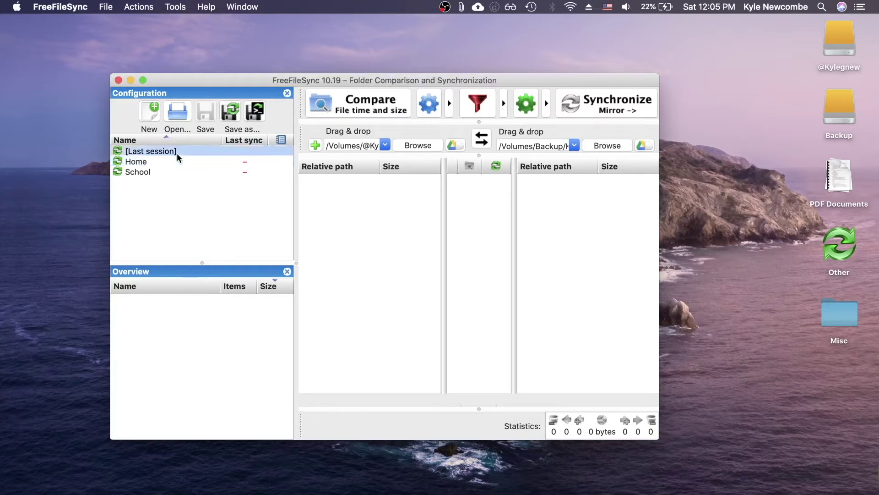
pyautogui.click(187, 163)
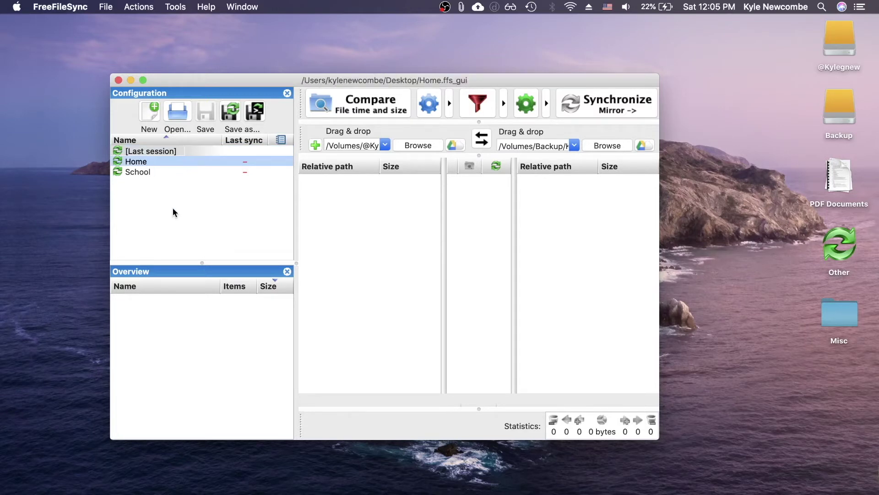
pyautogui.click(851, 257)
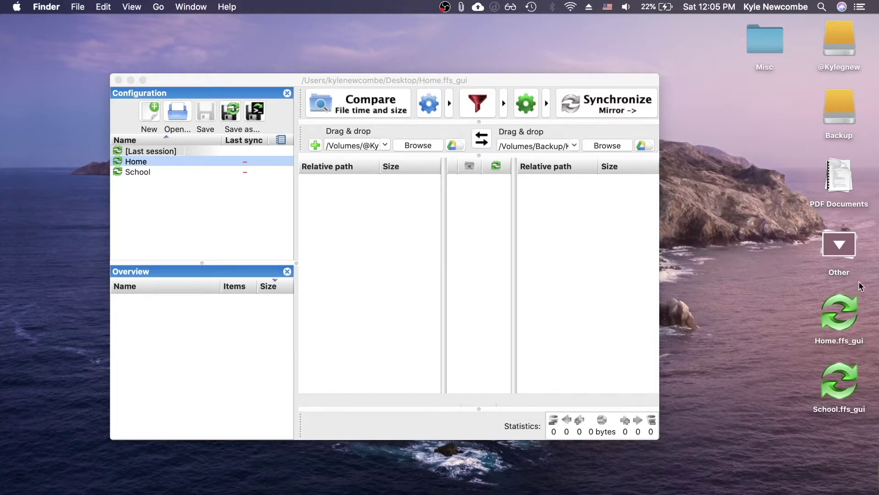
pyautogui.click(843, 251)
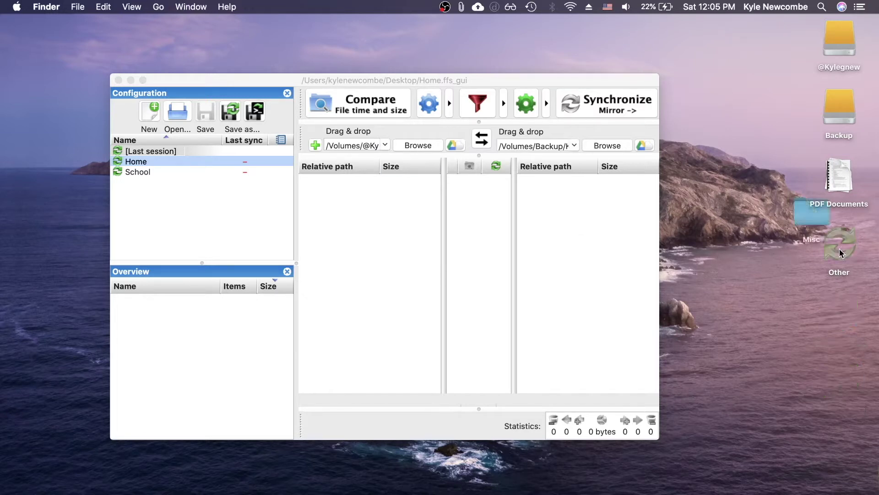
pyautogui.click(222, 153)
pyautogui.click(840, 46)
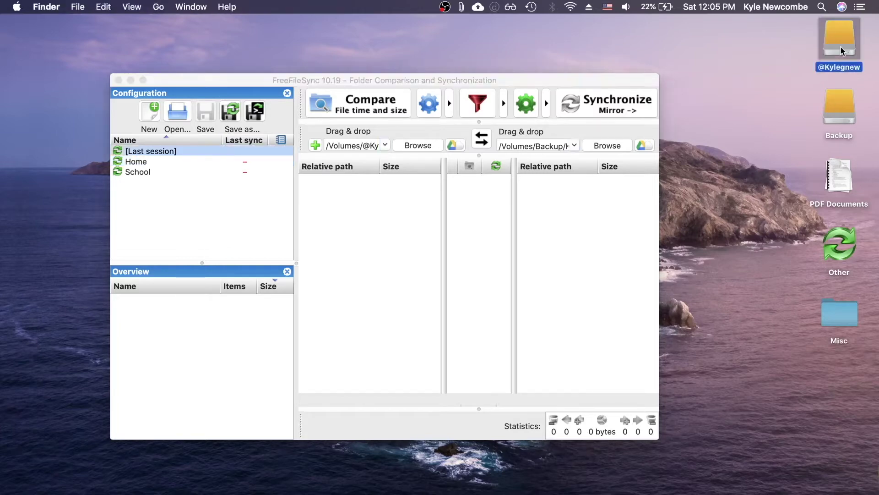
pyautogui.doubleClick(840, 45)
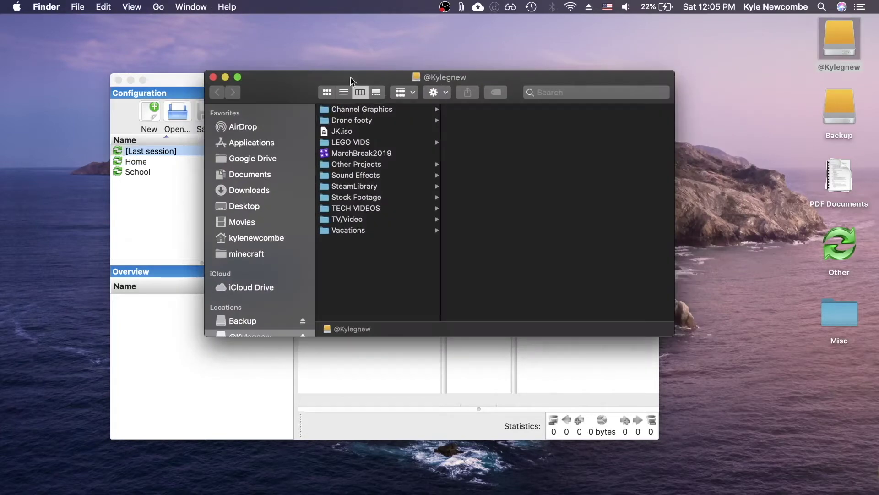
pyautogui.moveTo(352, 85); pyautogui.dragTo(243, 90)
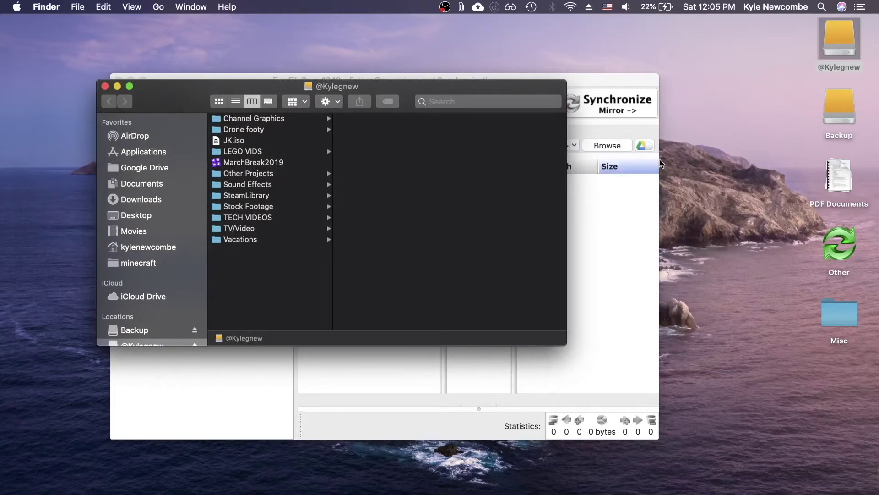
pyautogui.click(841, 101)
pyautogui.doubleClick(841, 101)
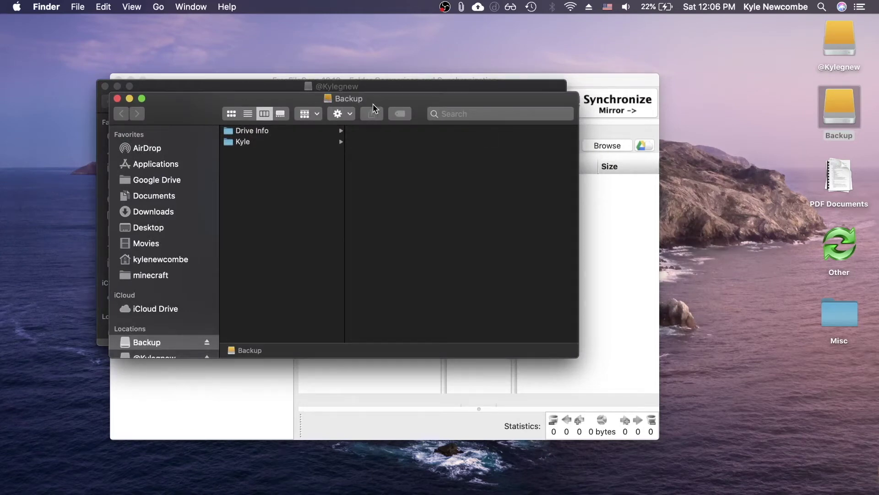
pyautogui.moveTo(375, 101); pyautogui.dragTo(583, 143)
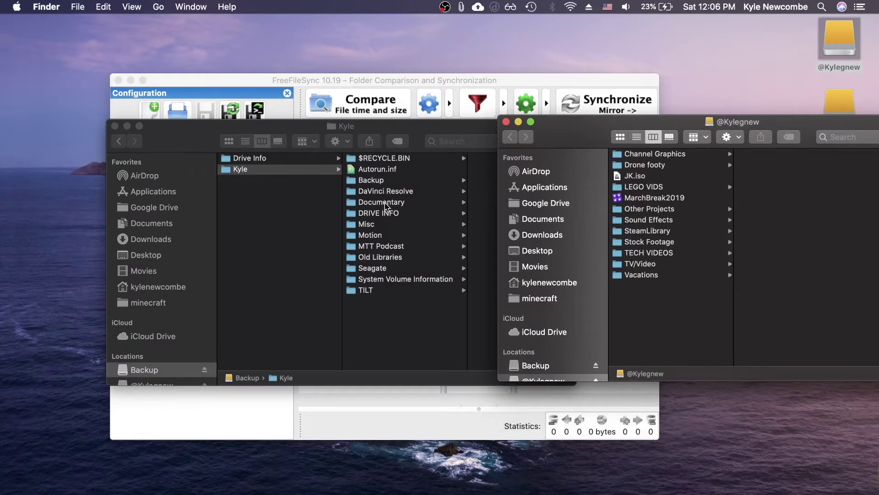
pyautogui.click(379, 187)
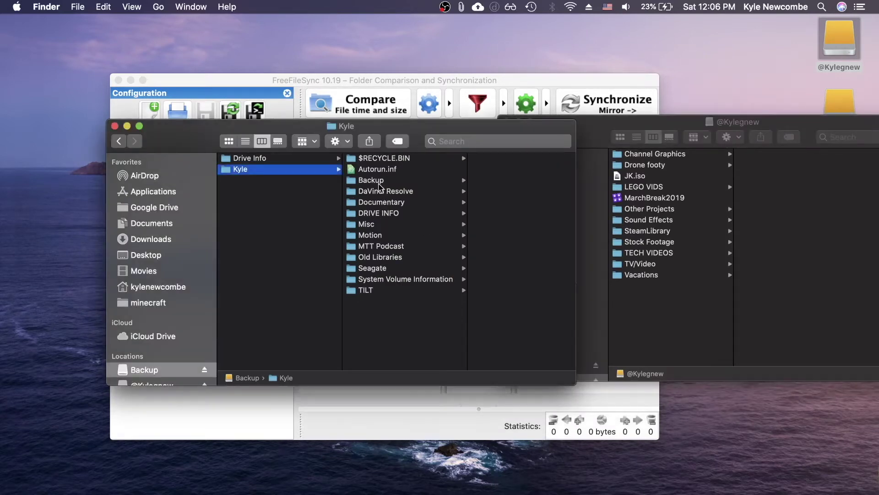
pyautogui.click(378, 182)
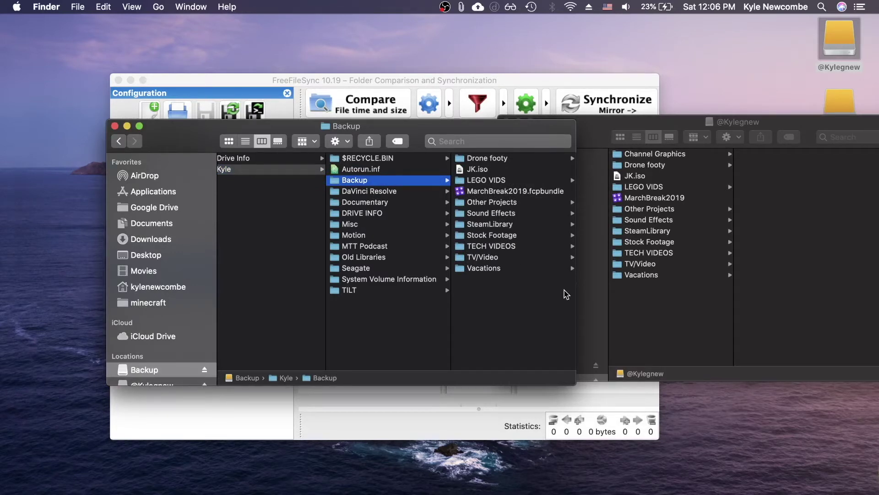
pyautogui.click(659, 255)
pyautogui.click(660, 256)
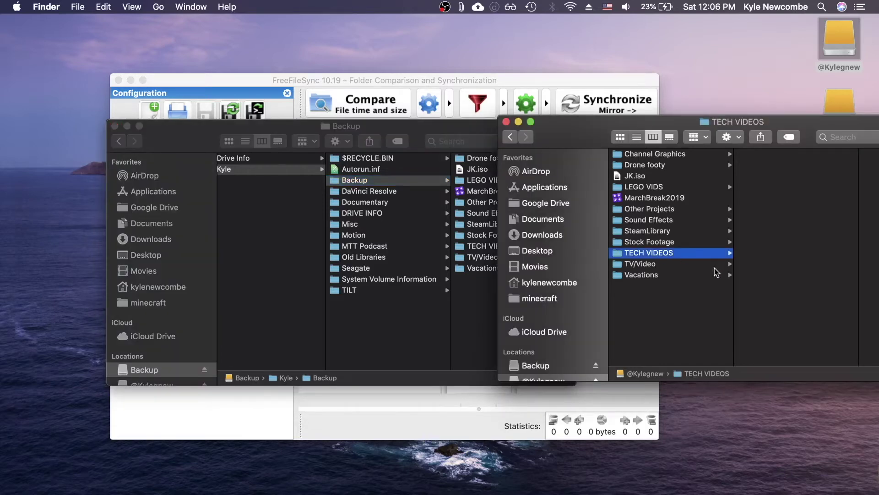
pyautogui.scroll(-3, 783, 257)
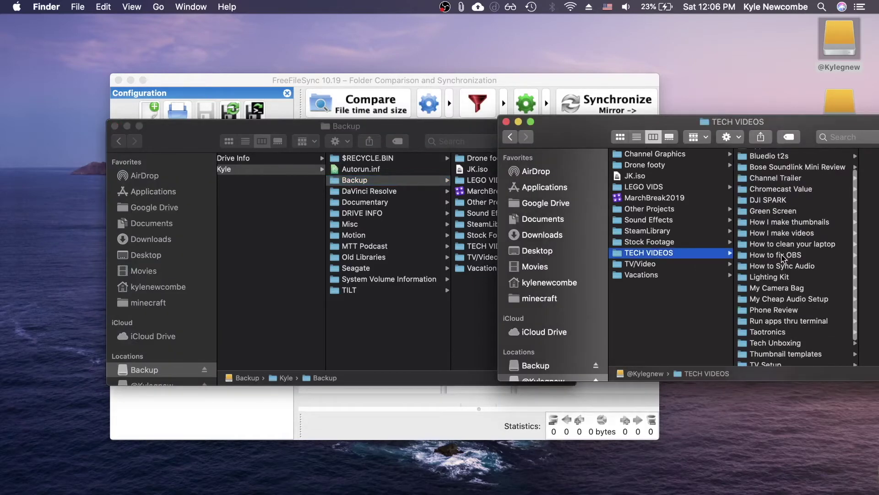
pyautogui.click(777, 210)
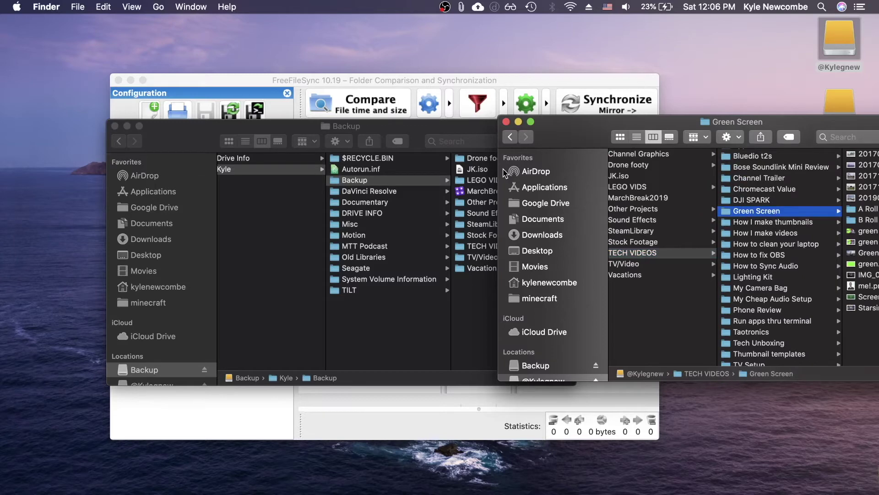
pyautogui.click(506, 121)
pyautogui.click(115, 126)
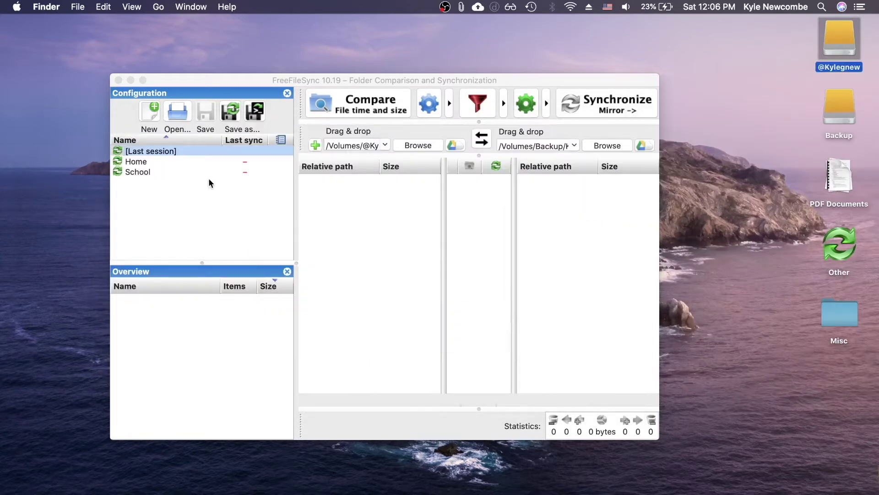
# - Check the Home preset's Mirror sync, filter and comparison settings, then load the last session
pyautogui.click(144, 162)
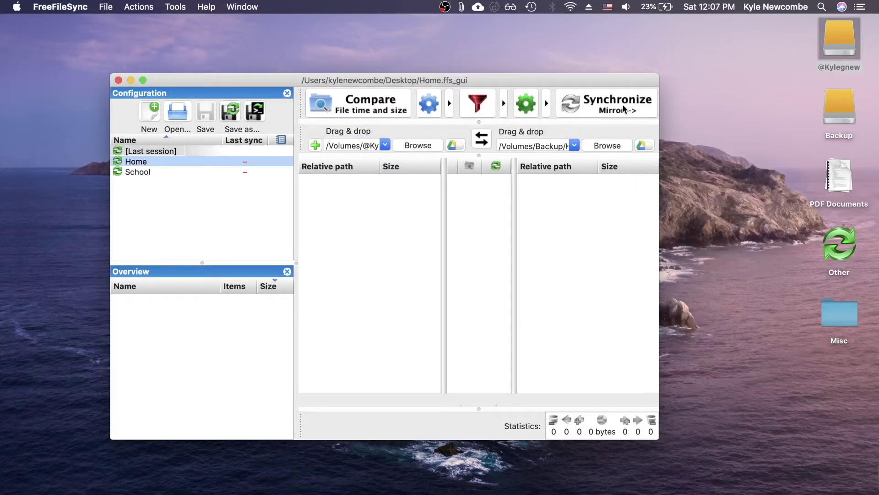
pyautogui.click(526, 111)
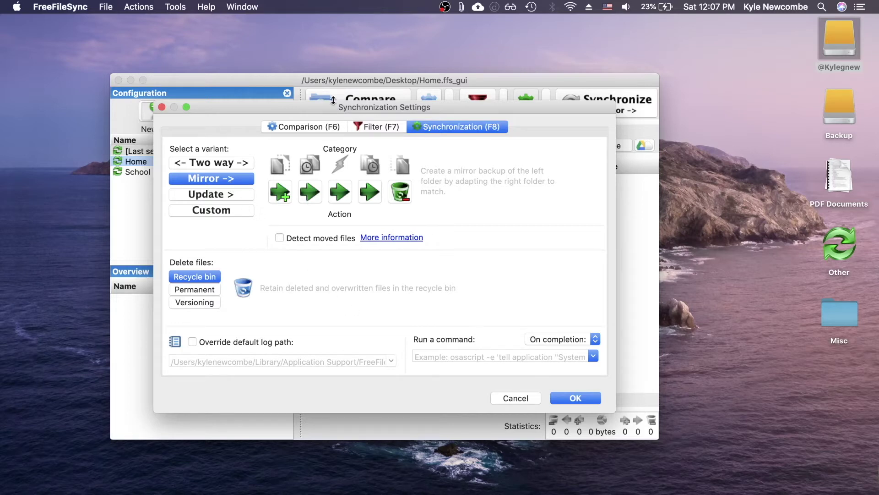
pyautogui.click(391, 125)
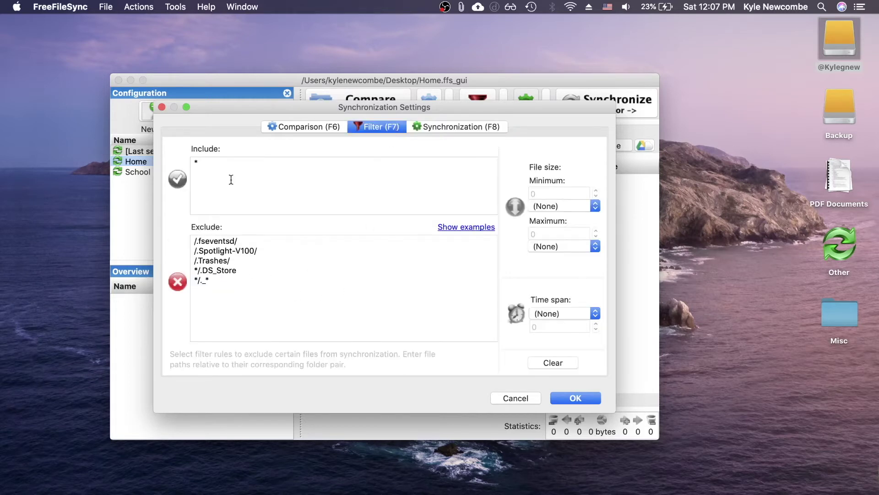
pyautogui.click(304, 128)
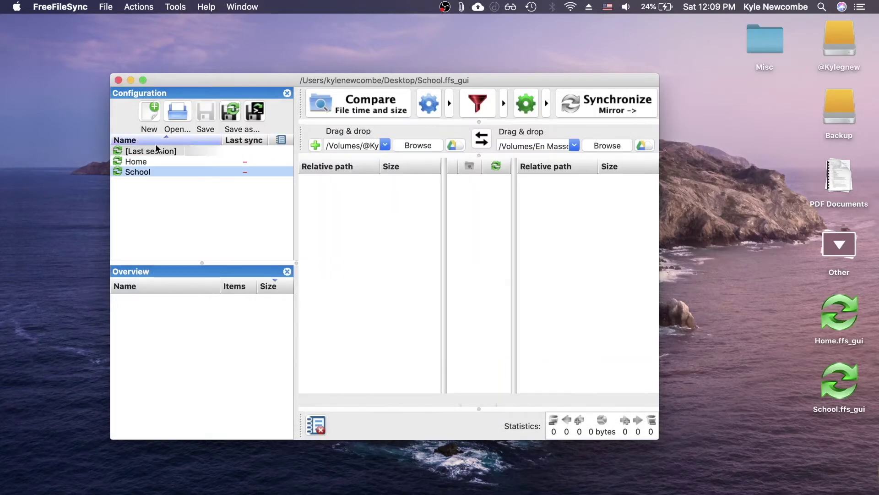
pyautogui.click(156, 152)
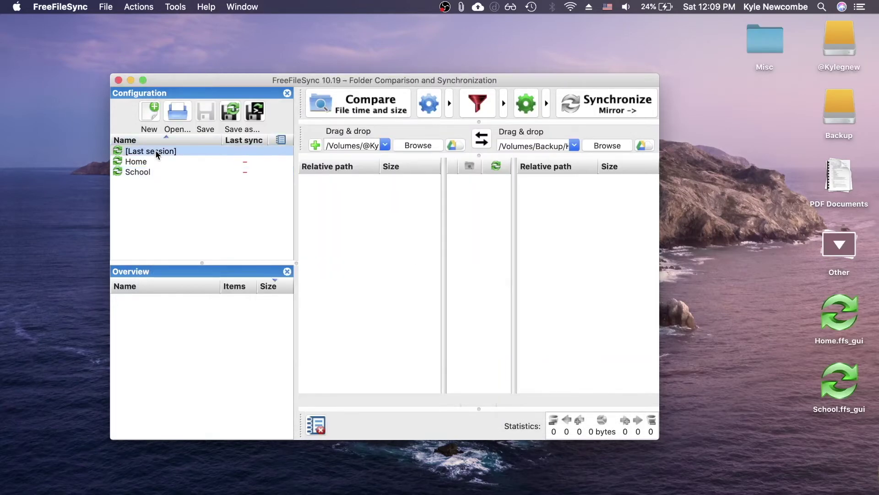
# - Set the Sound Effects folder as the left-side source folder
pyautogui.click(404, 145)
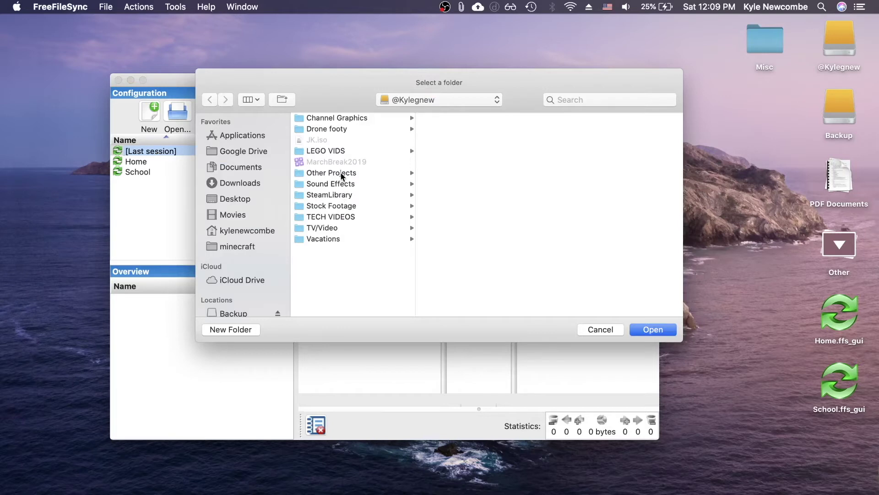
pyautogui.click(339, 184)
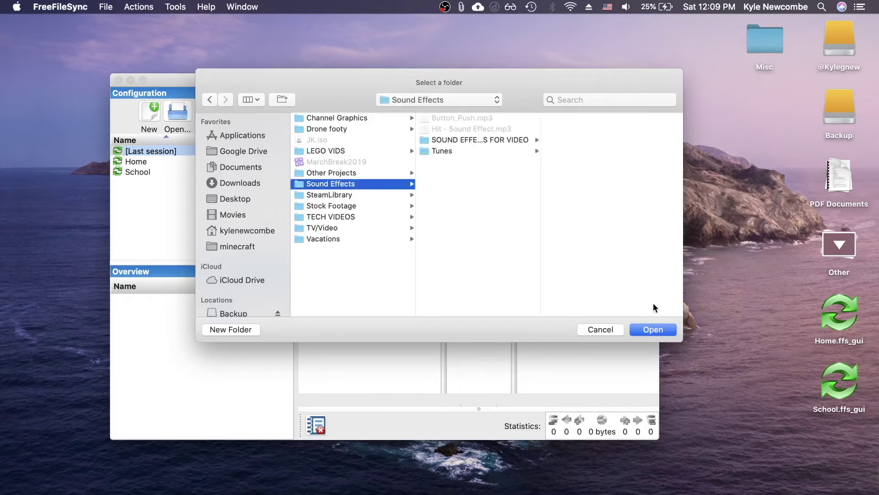
pyautogui.click(655, 330)
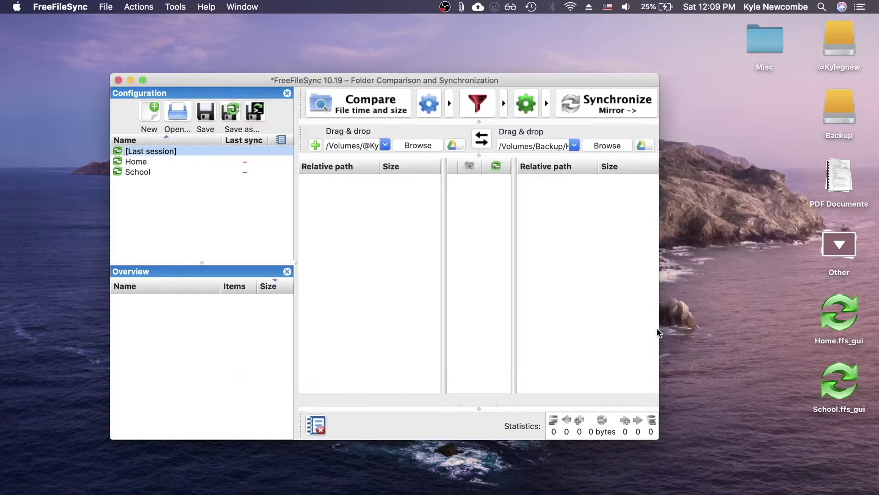
pyautogui.rightClick(743, 343)
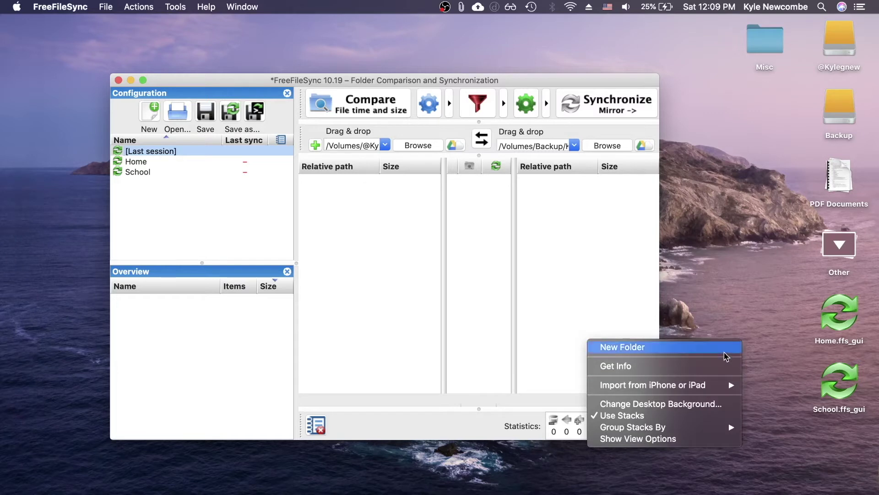
# - Create a new desktop folder named 'Sound Effect Backup'
pyautogui.click(725, 351)
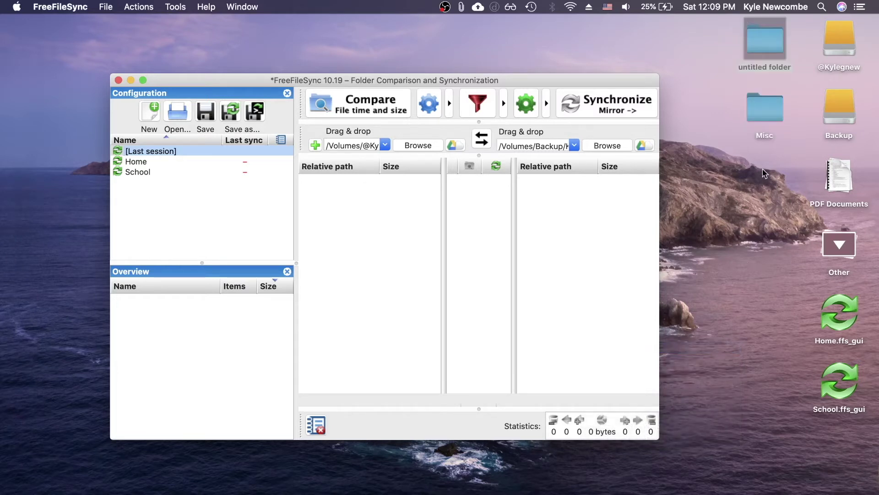
pyautogui.click(765, 39)
pyautogui.press('Return')
pyautogui.write('Sound E')
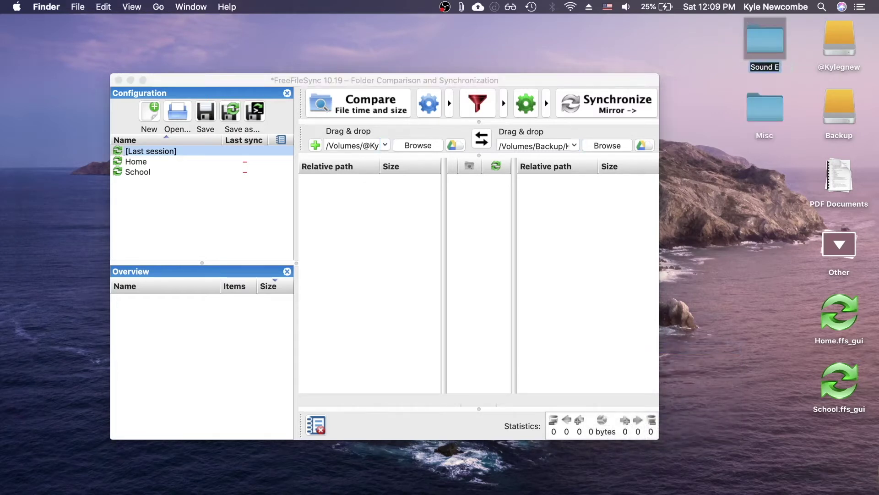
pyautogui.write('ffect Ba')
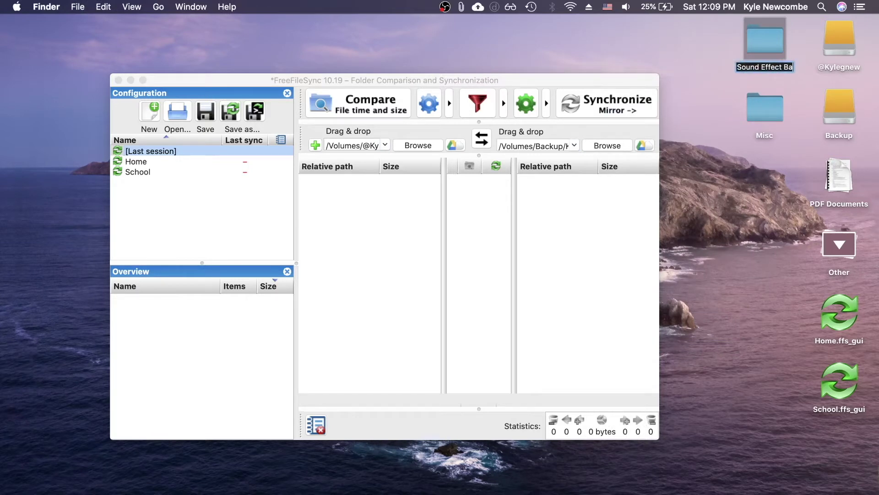
pyautogui.write('ckup')
pyautogui.press('Return')
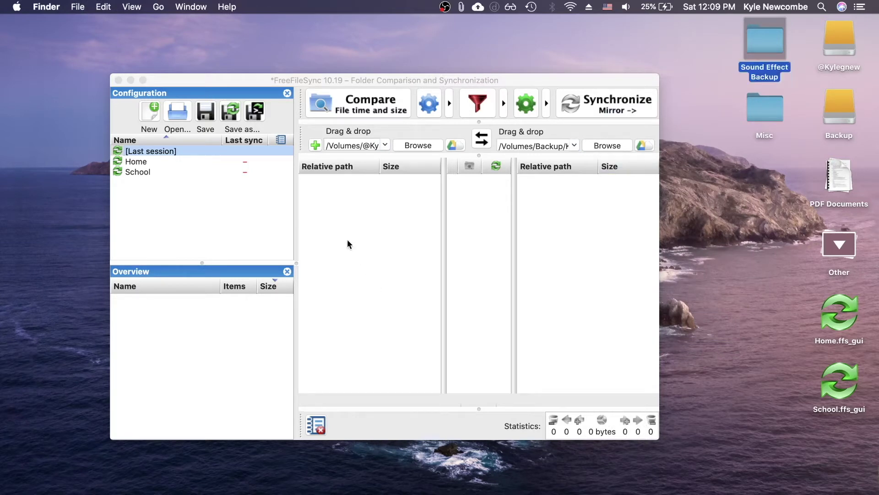
pyautogui.click(611, 145)
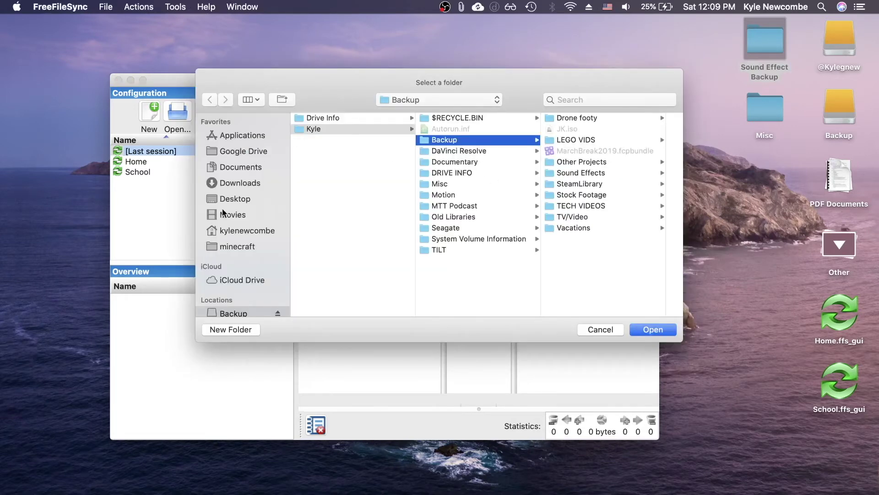
# - Choose Desktop > Sound Effect Backup as the sync destination folder
pyautogui.click(233, 200)
pyautogui.click(334, 185)
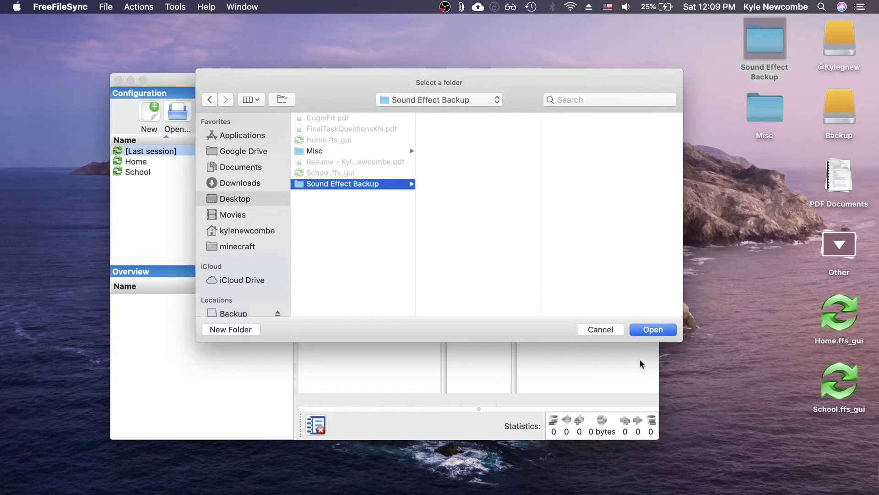
pyautogui.click(660, 330)
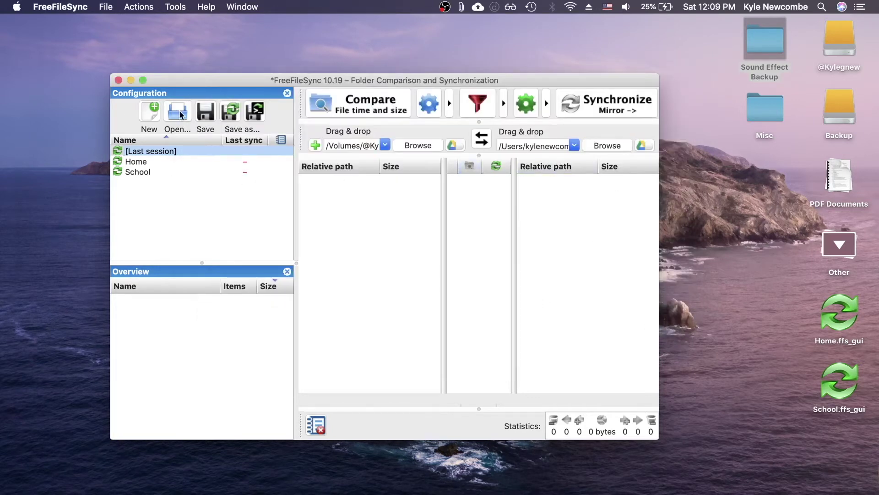
# - Save the sync configuration as 'SoundEffects' on the Desktop
pyautogui.click(202, 115)
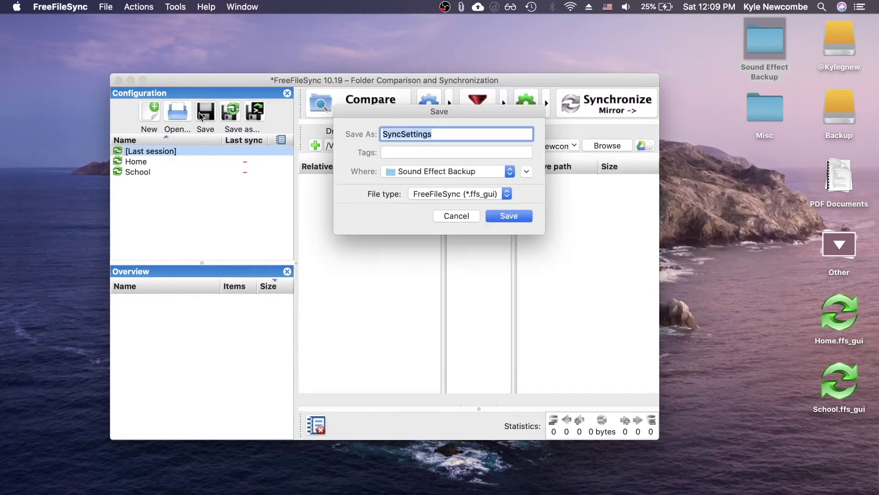
pyautogui.press('BackSpace')
pyautogui.write('So')
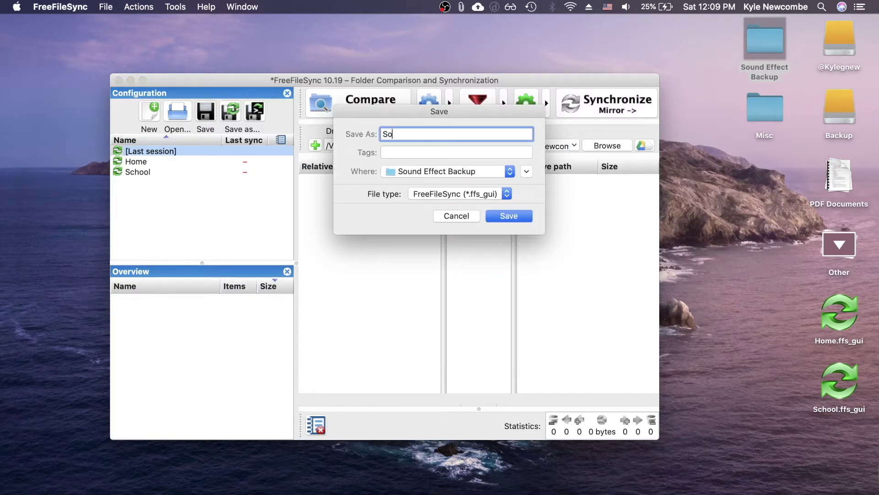
pyautogui.write('undEffects')
pyautogui.click(478, 173)
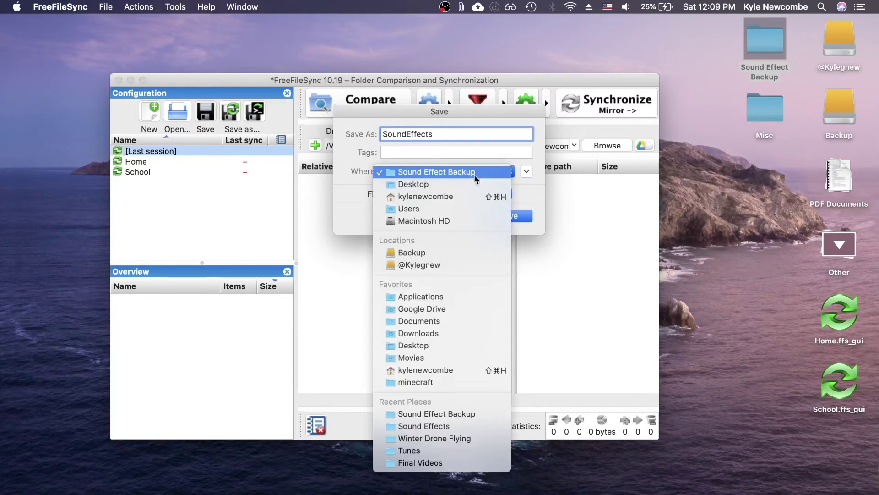
pyautogui.click(446, 187)
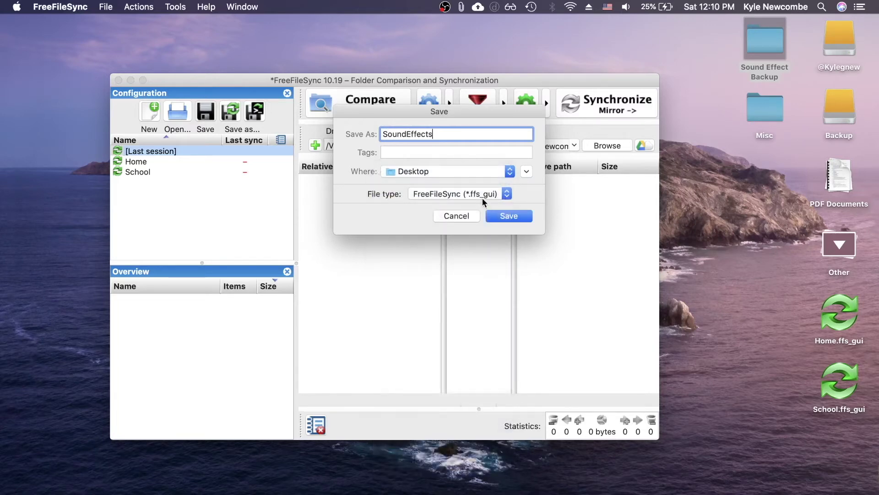
pyautogui.click(512, 218)
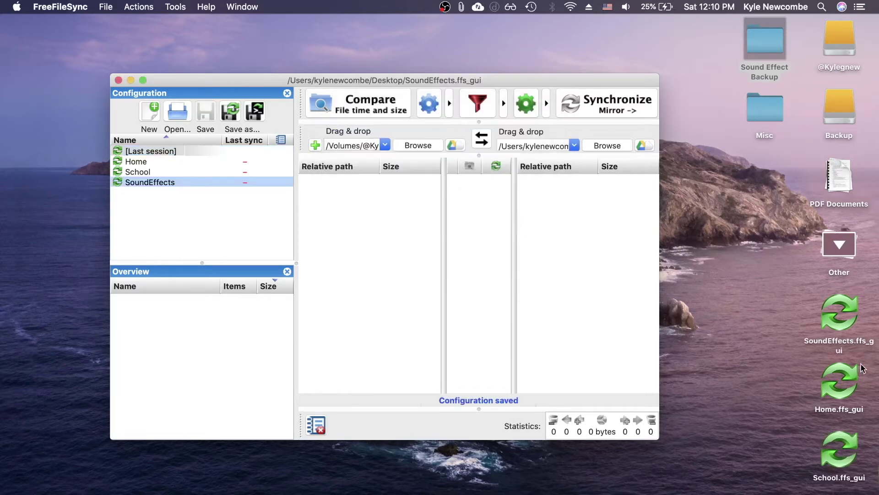
# - Run the SoundEffects mirror sync, copying 101 items (328 MB), and close the report
pyautogui.click(618, 102)
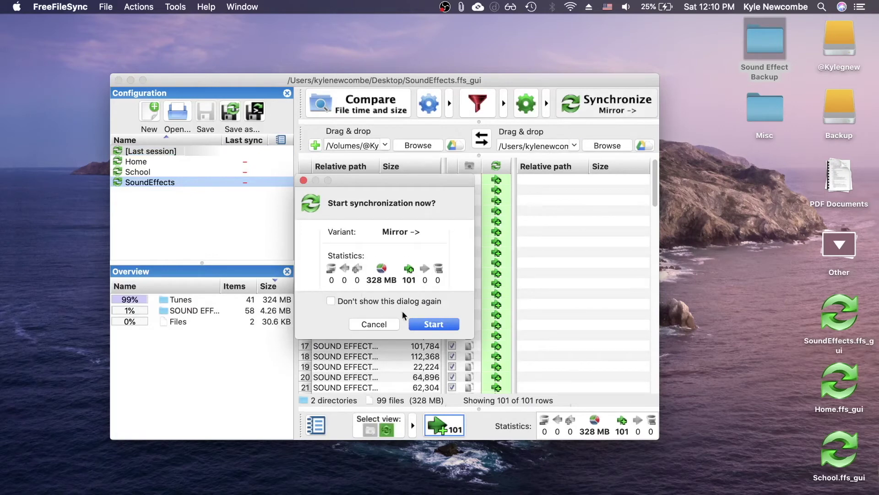
pyautogui.click(439, 326)
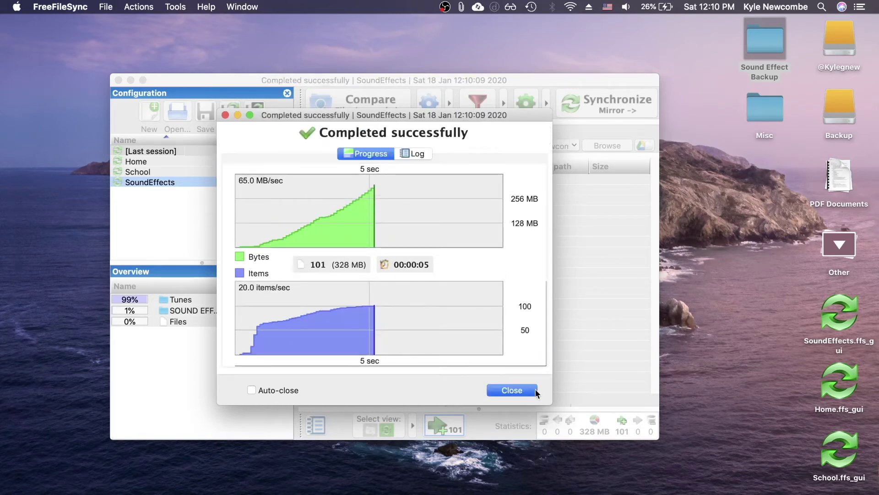
pyautogui.click(531, 390)
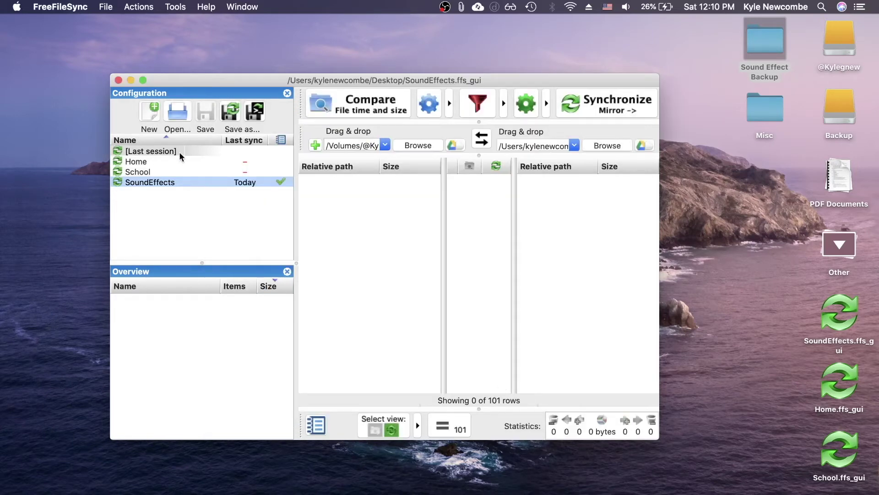
# - Load the Home preset, compare, and start the 158-item, 20.0 GB sync
pyautogui.click(146, 172)
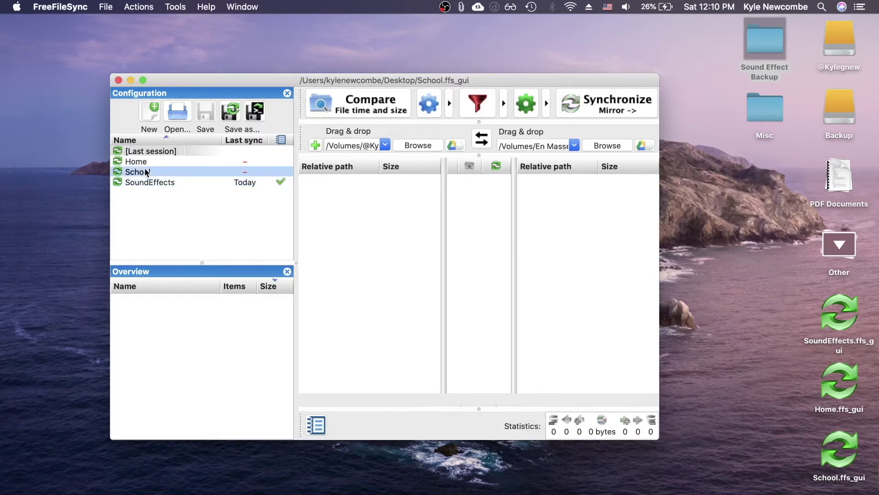
pyautogui.click(155, 163)
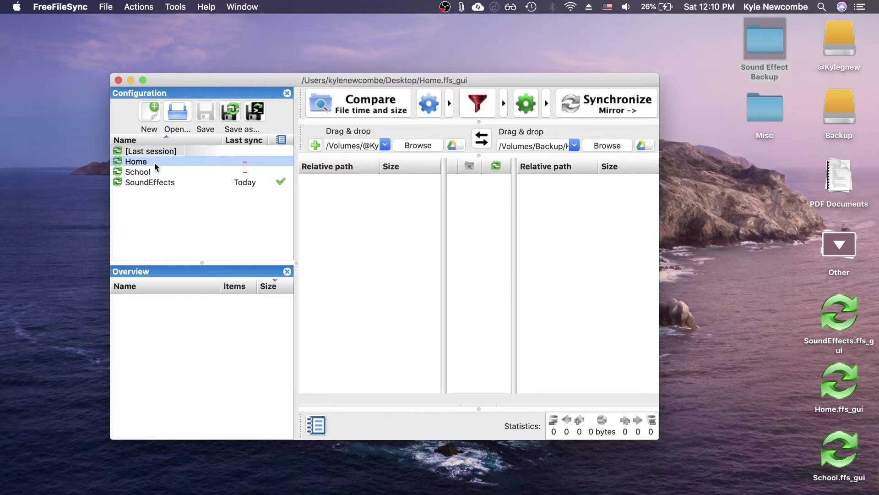
pyautogui.click(621, 109)
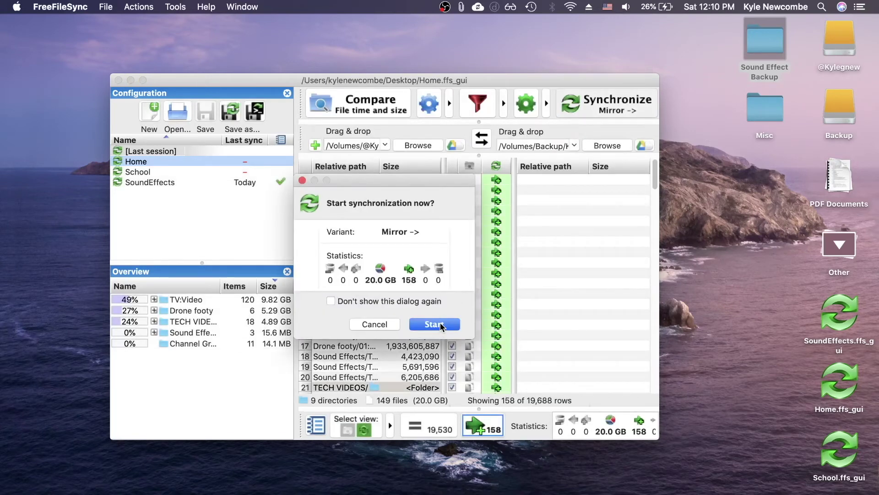
pyautogui.click(440, 329)
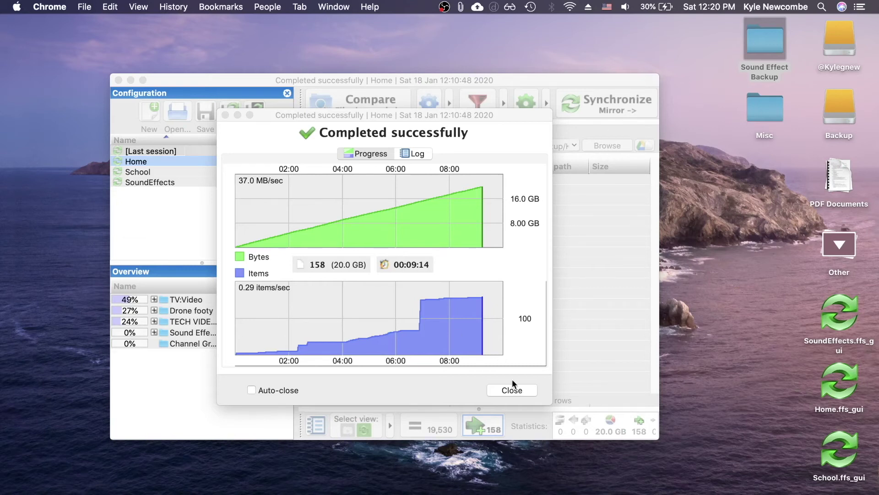
# - Close the completed Home sync report once all 158 items (20.0 GB) are copied
pyautogui.click(512, 390)
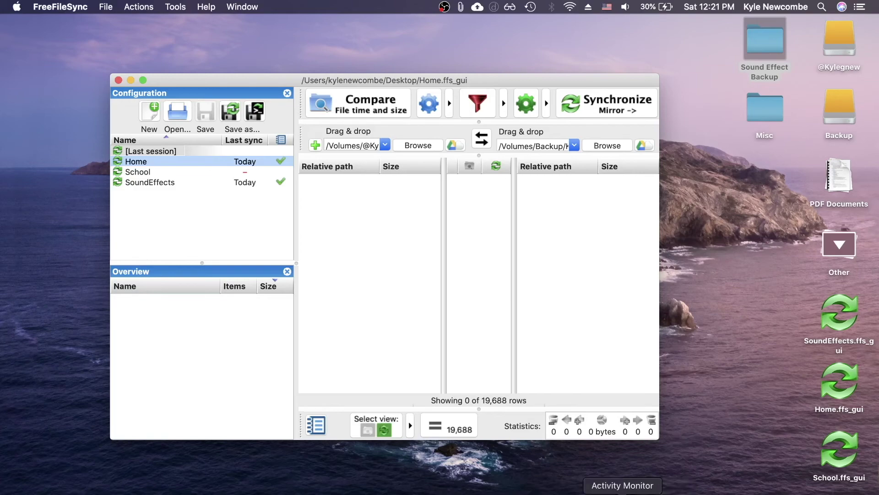
# - Switch to Chrome's FreeFileSync download page and nudge the browser window up and to the right
pyautogui.click(162, 491)
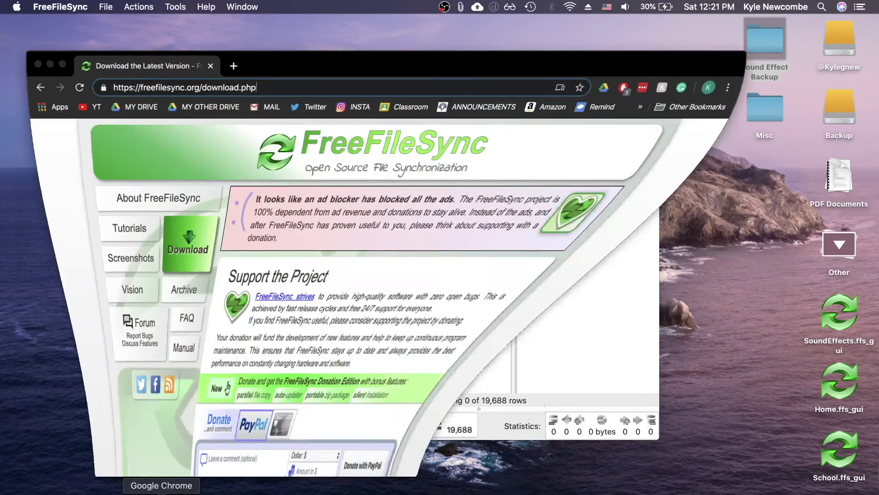
pyautogui.scroll(-3, 345, 244)
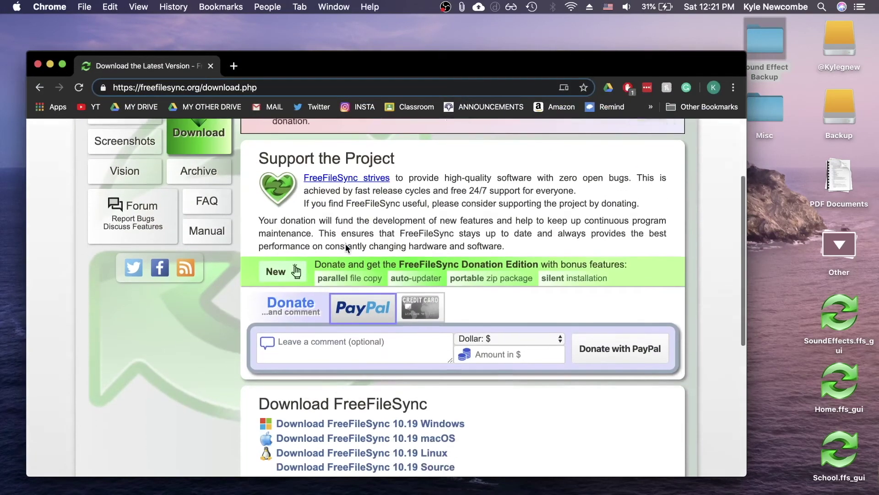
pyautogui.scroll(3, 345, 243)
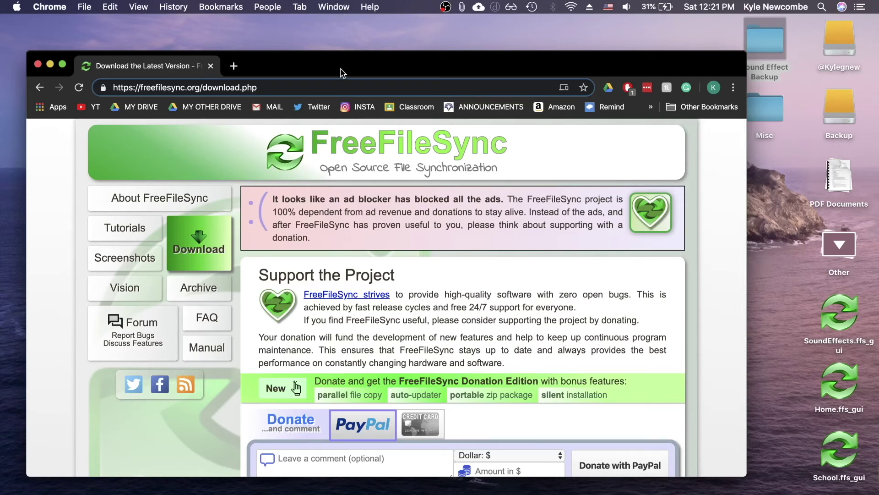
pyautogui.moveTo(341, 69); pyautogui.dragTo(376, 61)
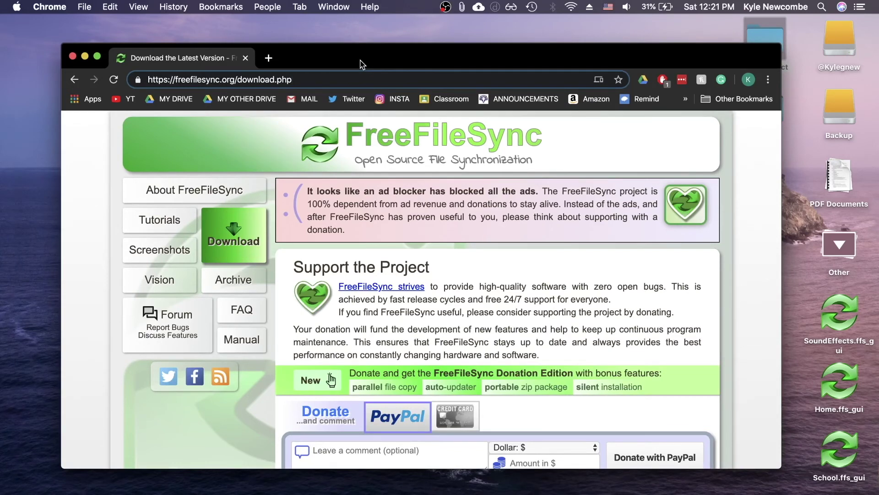
pyautogui.moveTo(360, 64); pyautogui.dragTo(398, 55)
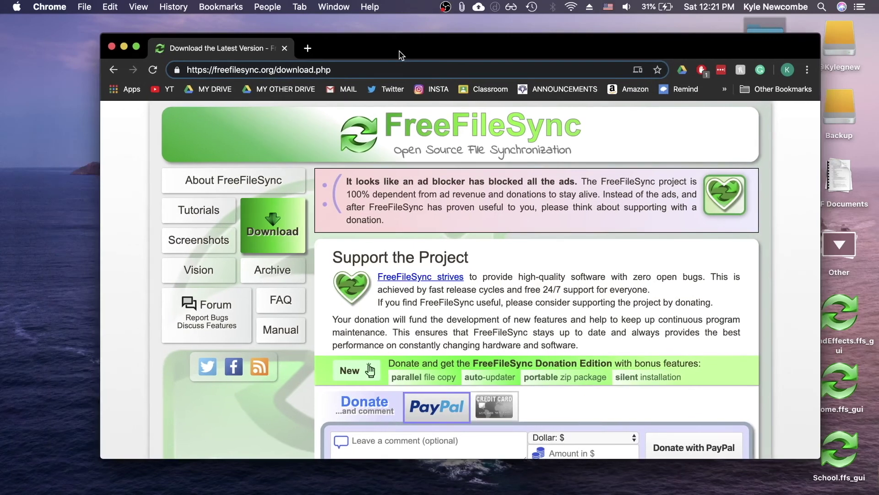